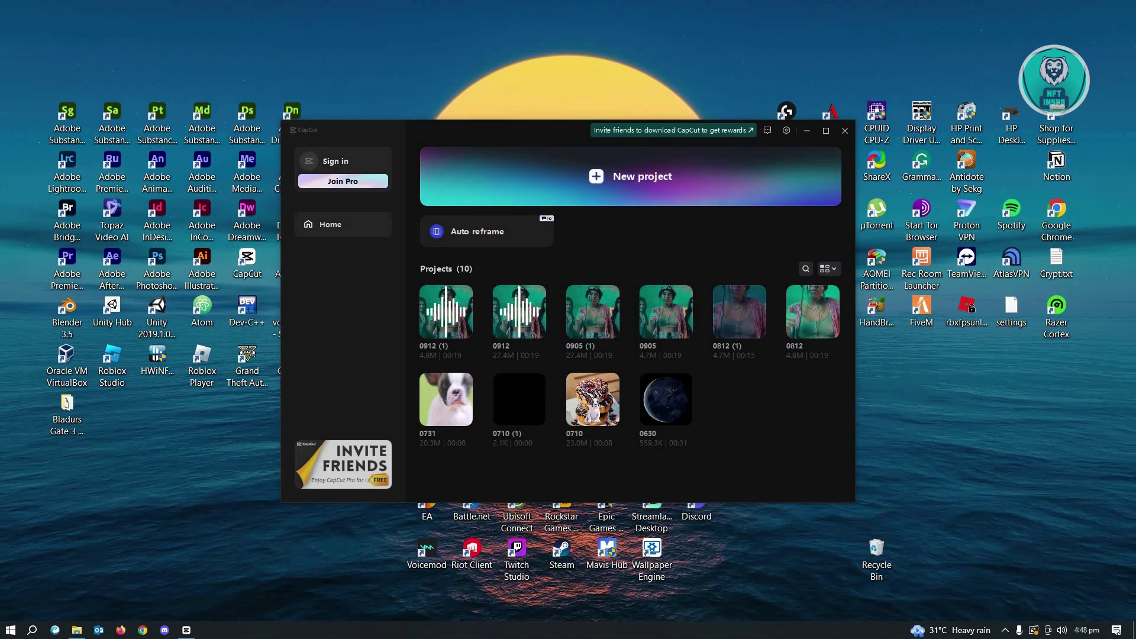
Create a new empty project and browse to the soap bubble video in Downloads
click(630, 175)
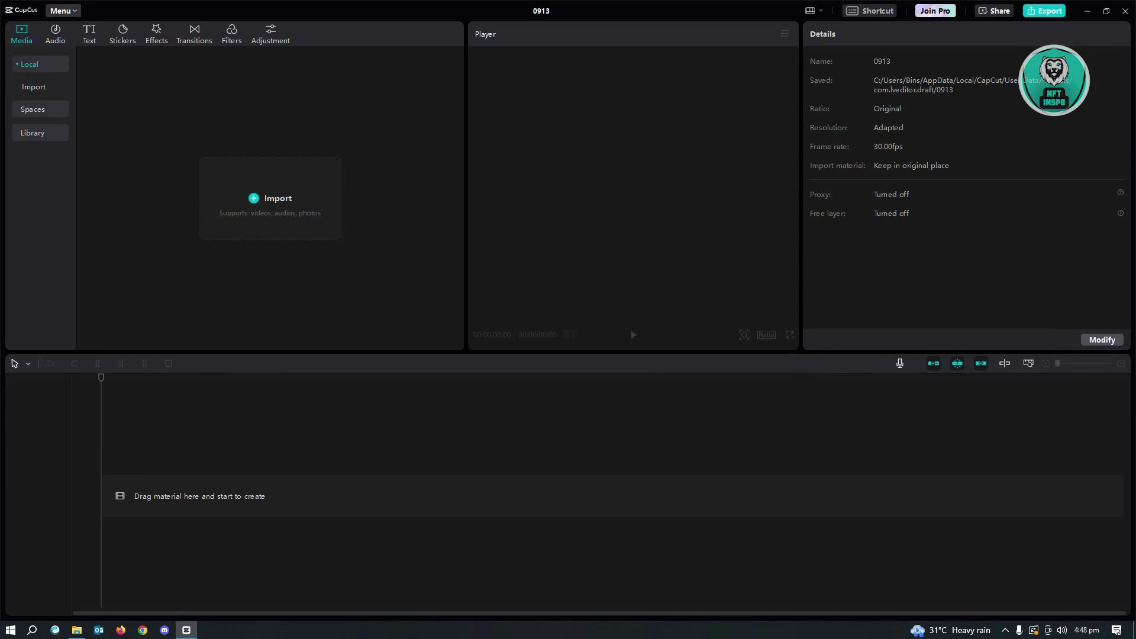
click(76, 630)
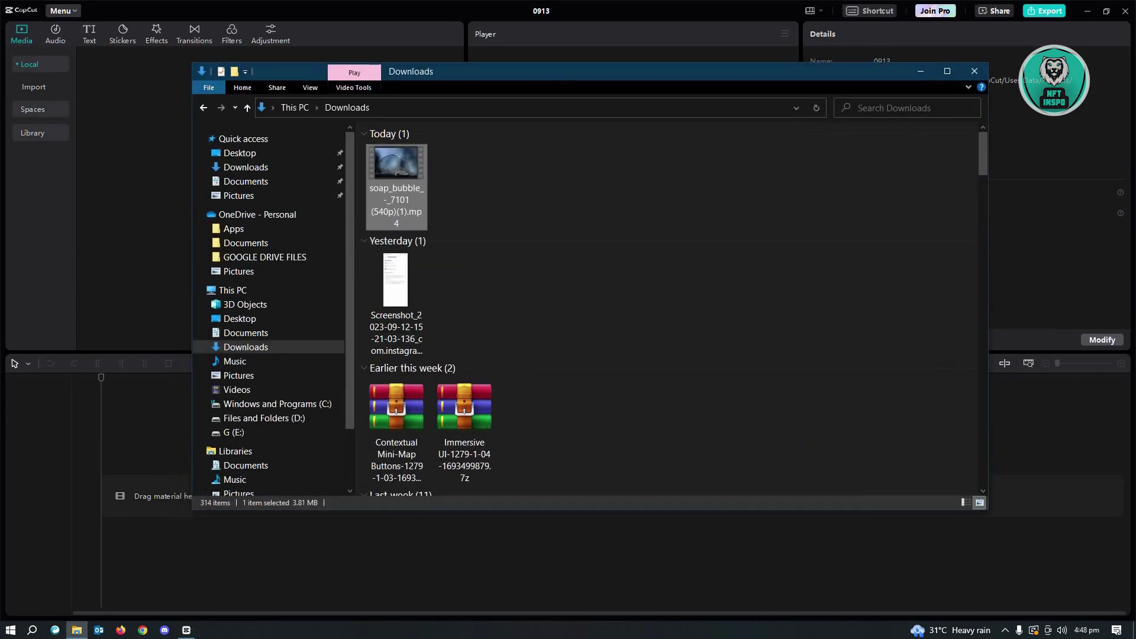
Import the soap bubble mp4 into Media, preview it, and add it to the timeline
drag(443, 87, 799, 87)
drag(715, 186, 270, 209)
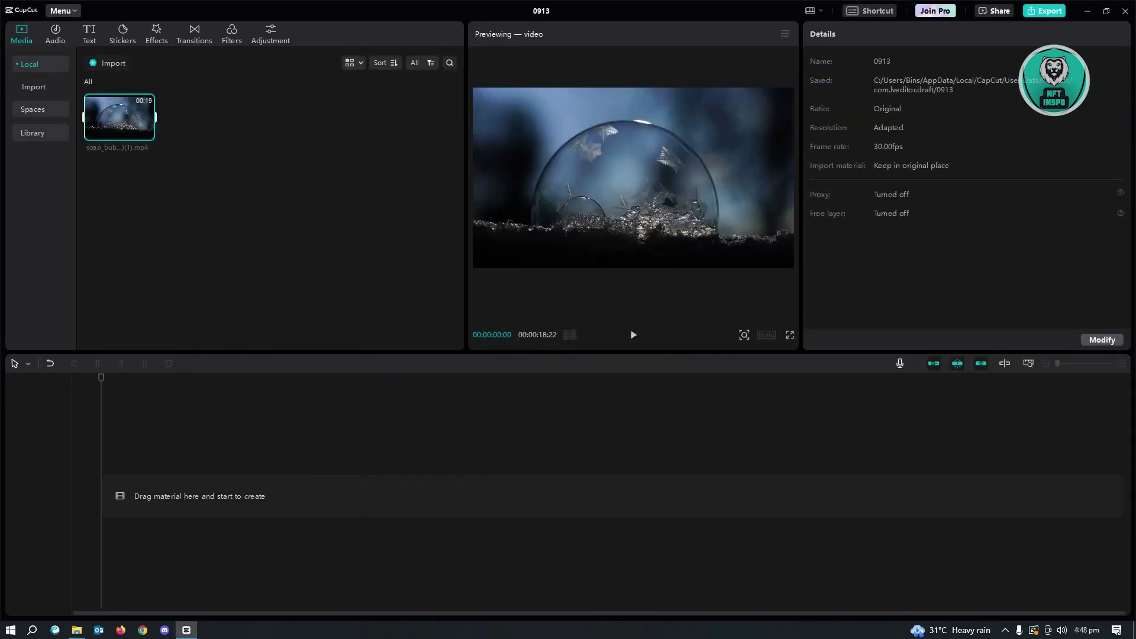
key(space)
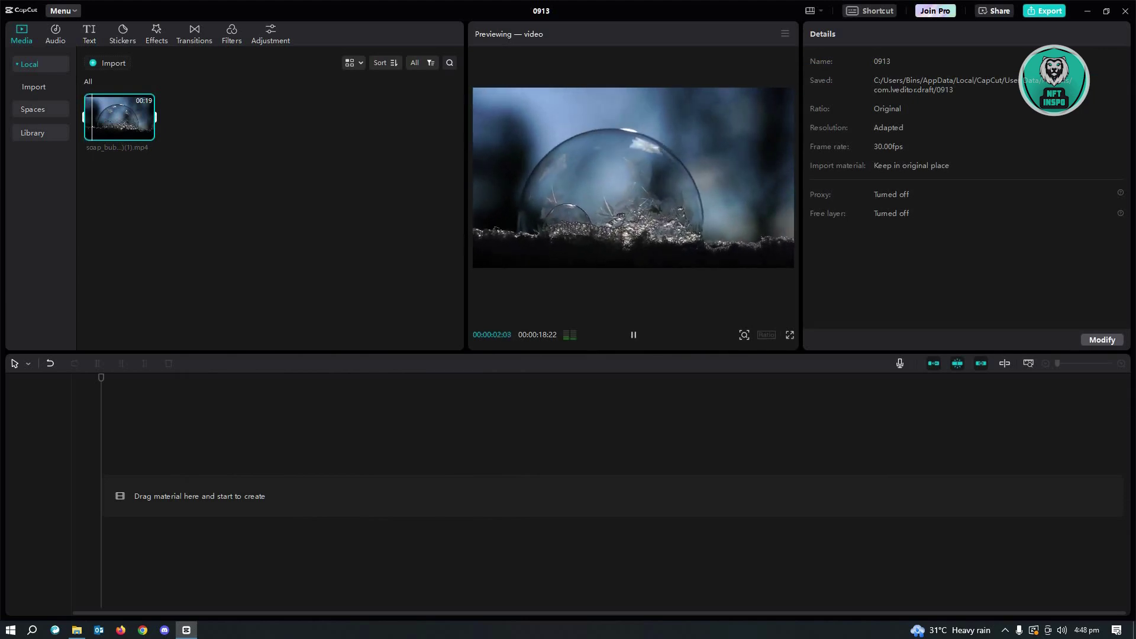
key(space)
drag(119, 117, 160, 493)
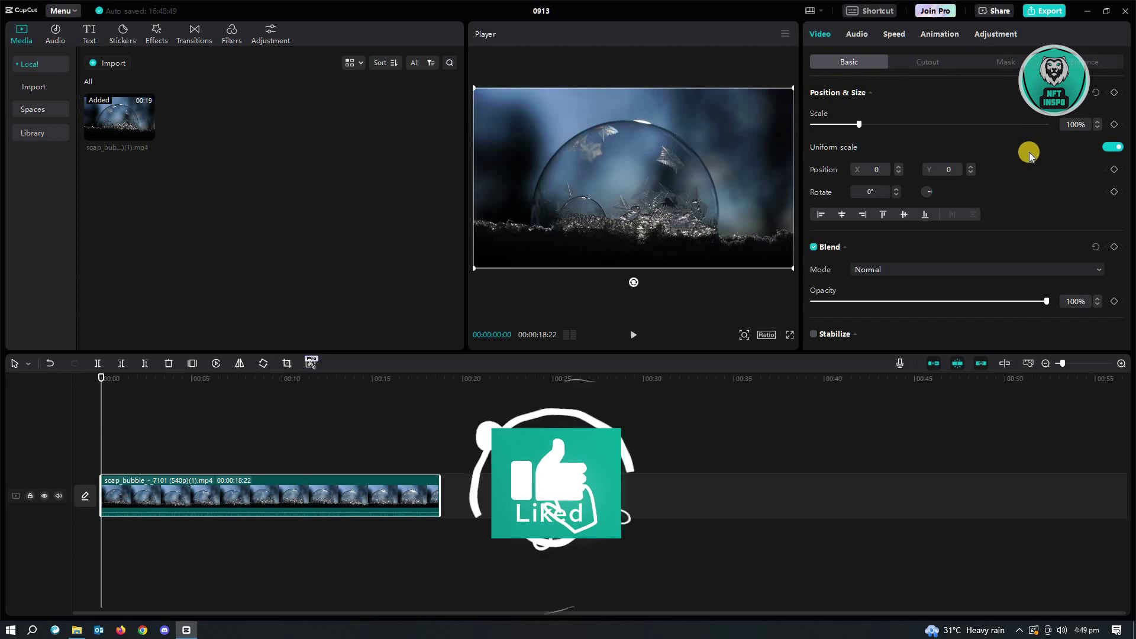
scroll(976, 177, down, 3)
scroll(888, 178, down, 2)
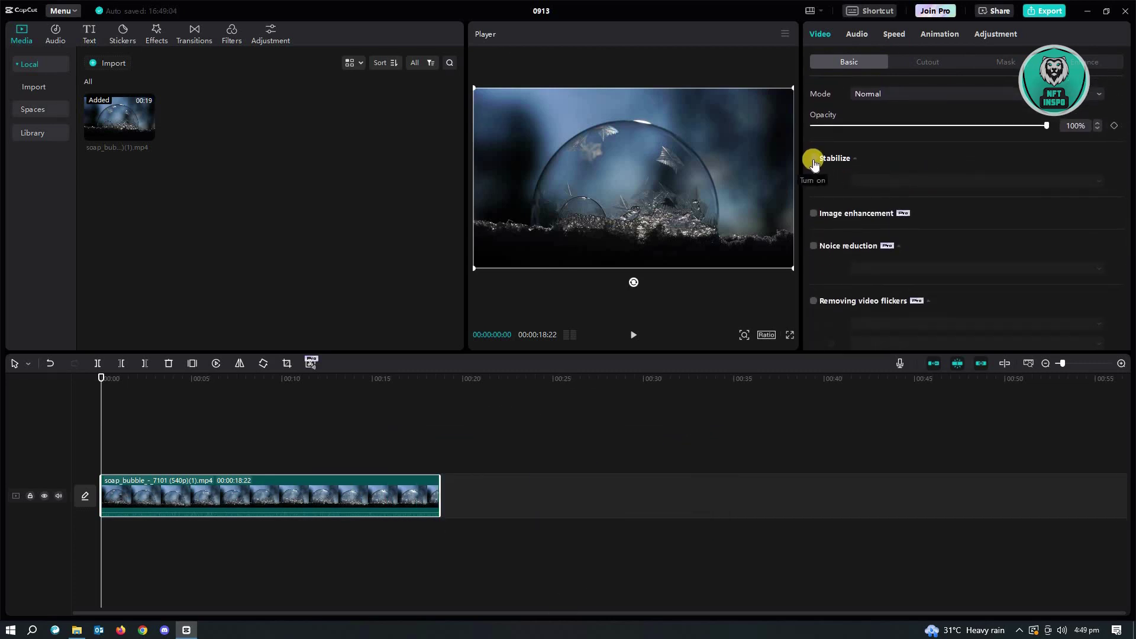
Enable Stabilize on the soap bubble clip and show the Level choices
click(813, 160)
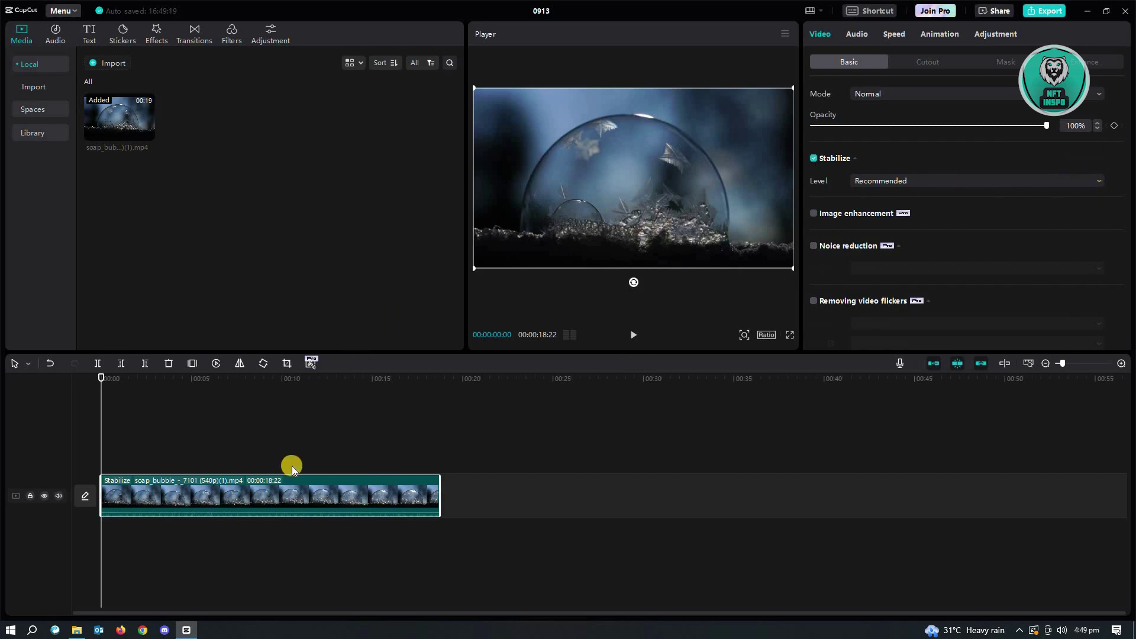
click(911, 181)
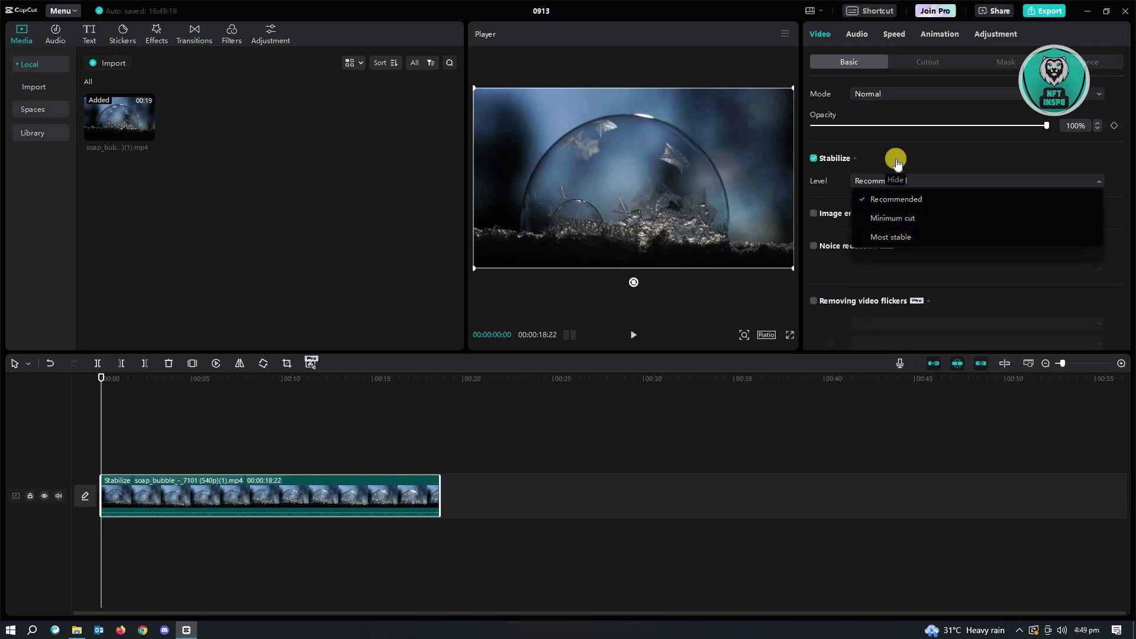
Change the stabilization level to Most stable and play the clip to check it
click(828, 180)
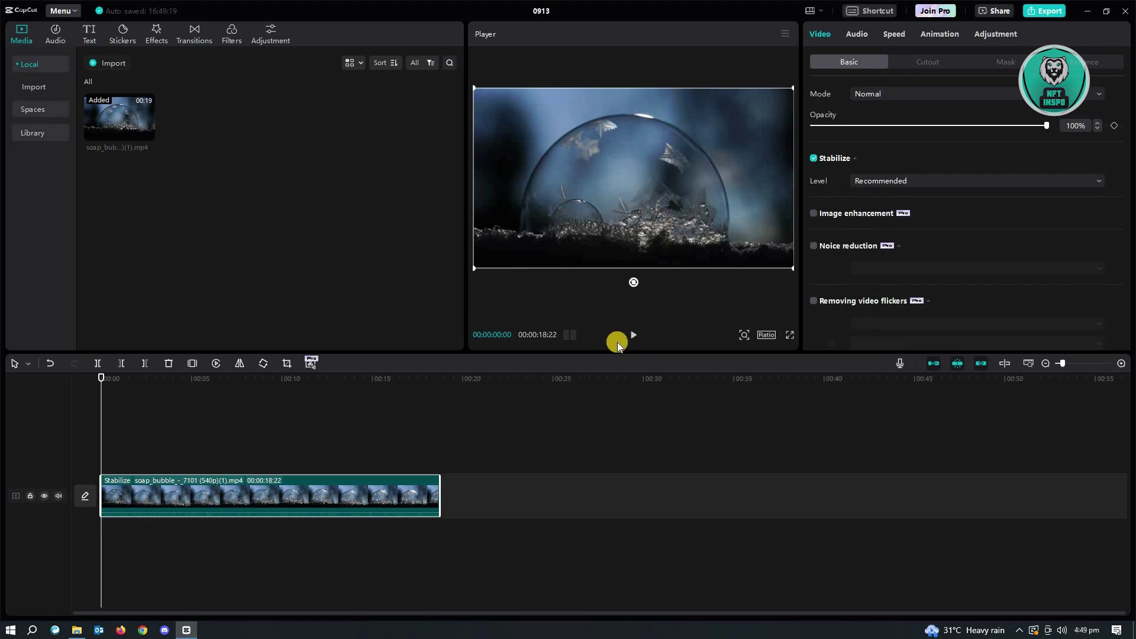
click(634, 335)
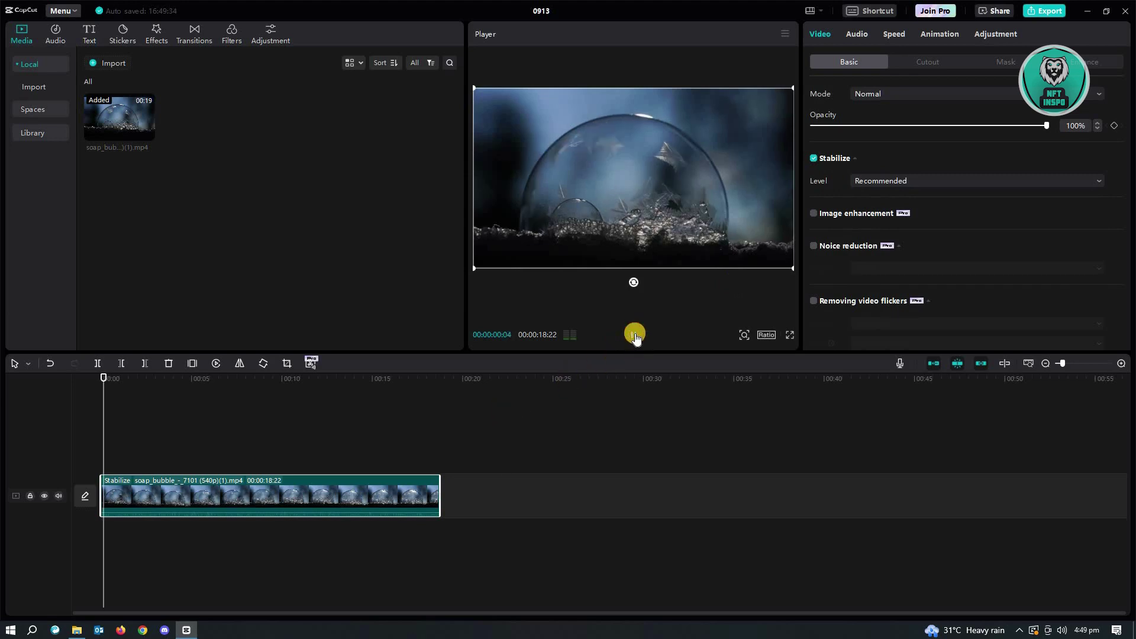
click(884, 181)
click(875, 235)
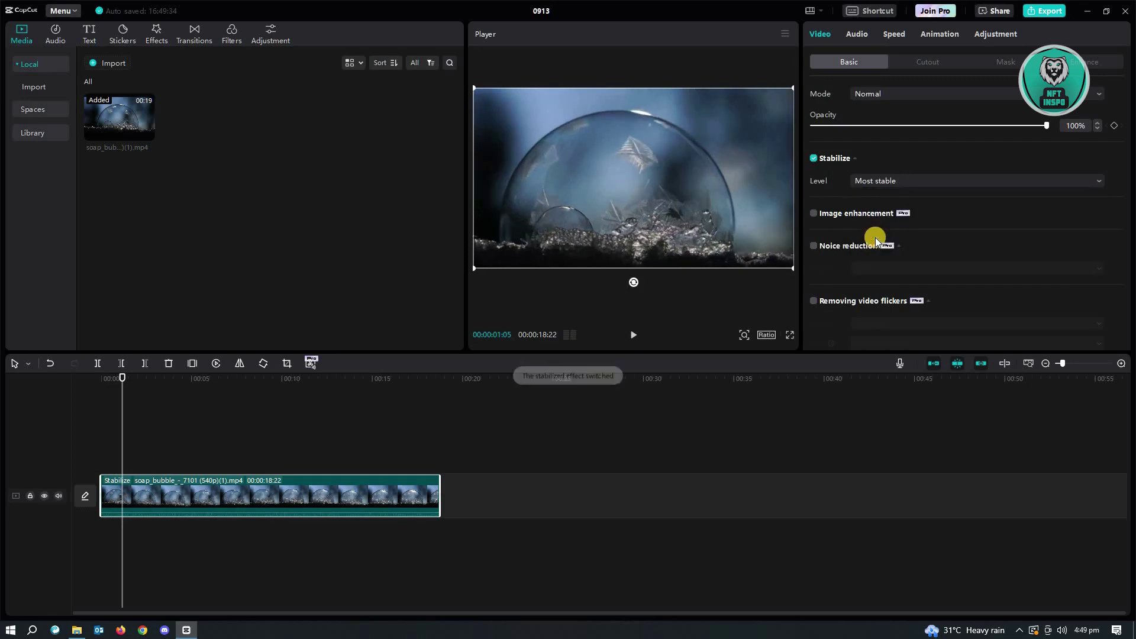
click(635, 335)
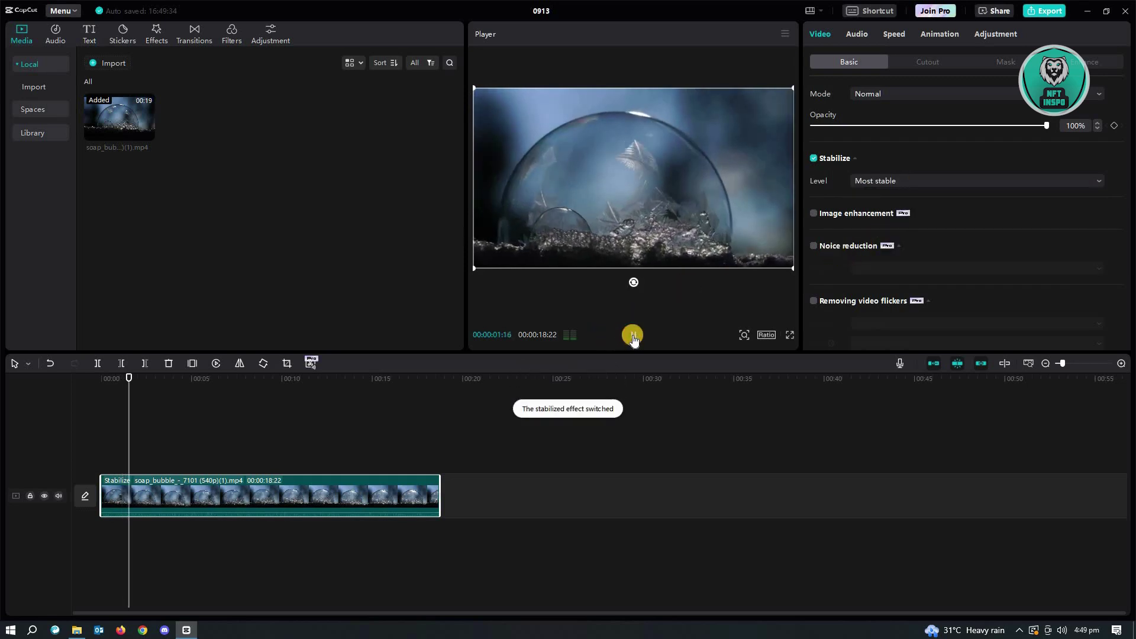